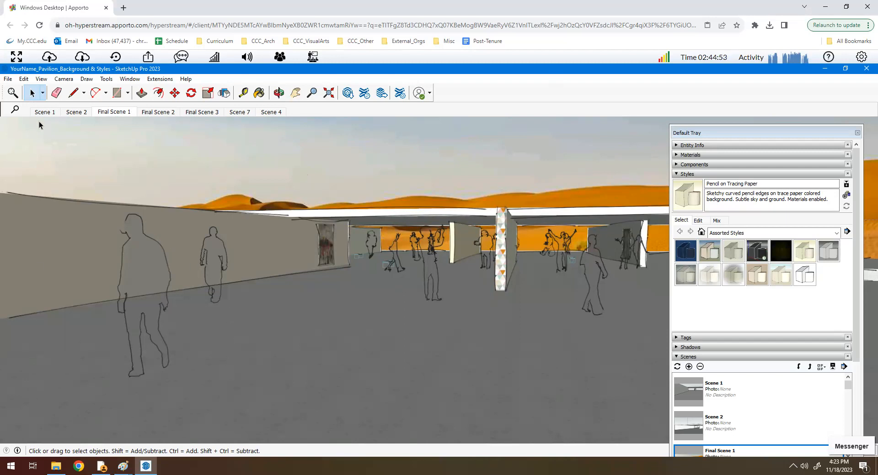
Set the camera to Parallel Projection and show the whole pavilion in the standard Top view.
{"action": "left_click", "coordinate": [64, 79]}
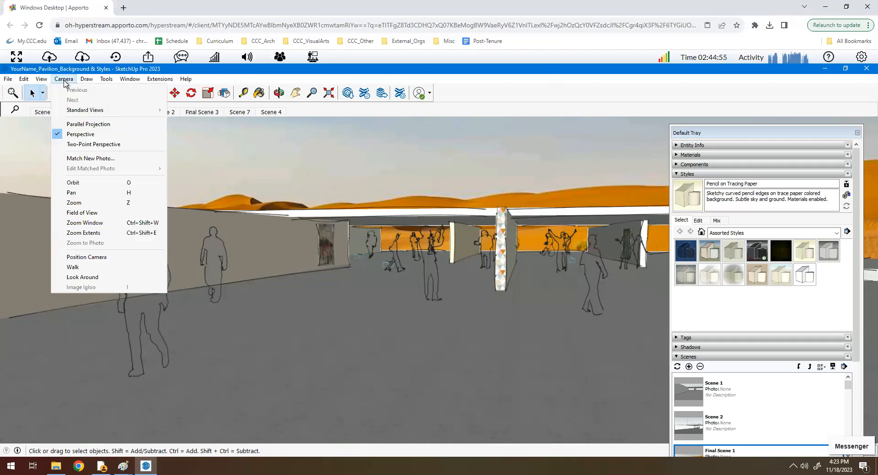
{"action": "left_click", "coordinate": [73, 127]}
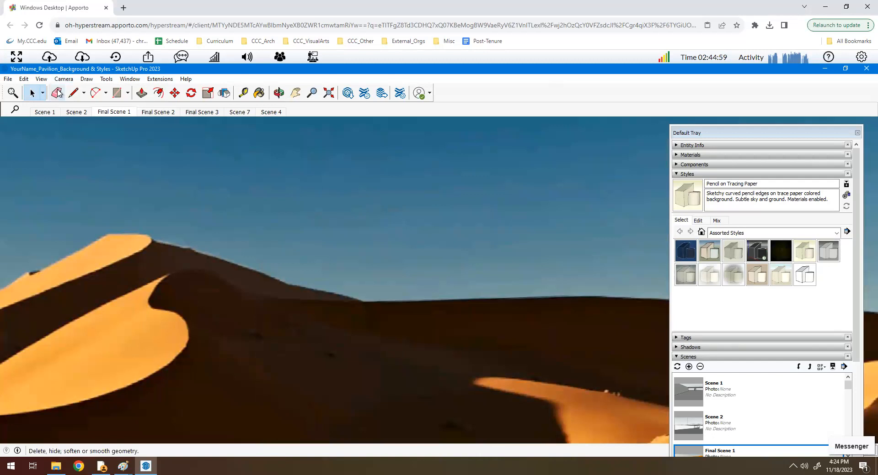
{"action": "left_click", "coordinate": [41, 79]}
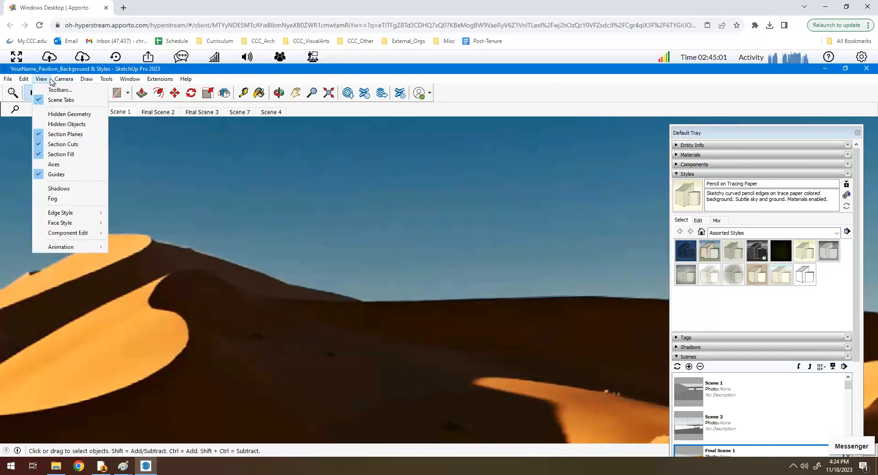
{"action": "mouse_move", "coordinate": [59, 80]}
{"action": "mouse_move", "coordinate": [91, 110]}
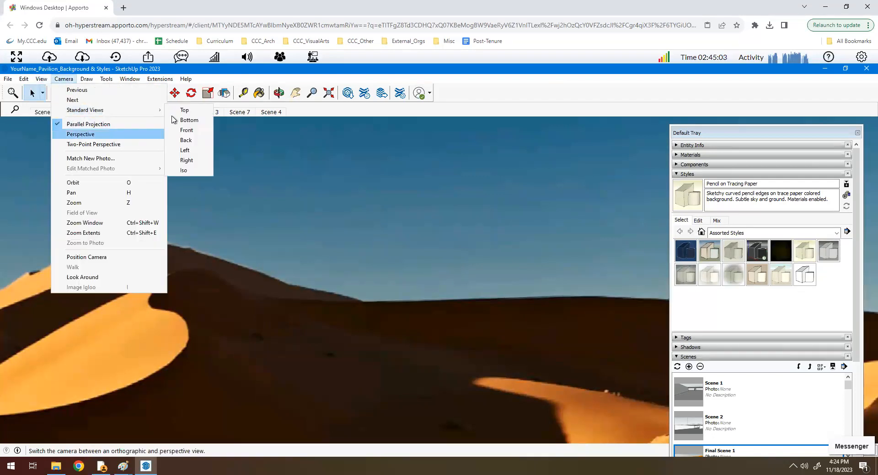
{"action": "left_click", "coordinate": [184, 111]}
{"action": "scroll", "coordinate": [273, 249], "scroll_direction": "down", "scroll_amount": 4}
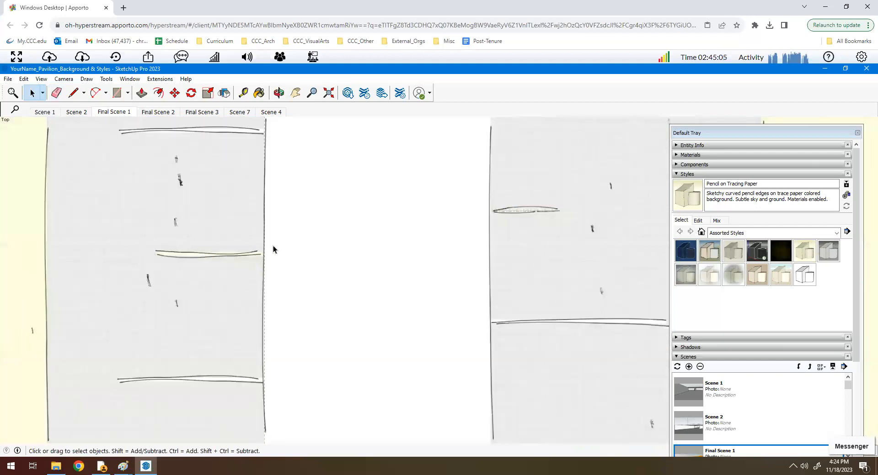
{"action": "scroll", "coordinate": [272, 264], "scroll_direction": "down", "scroll_amount": 2}
{"action": "scroll", "coordinate": [273, 263], "scroll_direction": "down", "scroll_amount": 2}
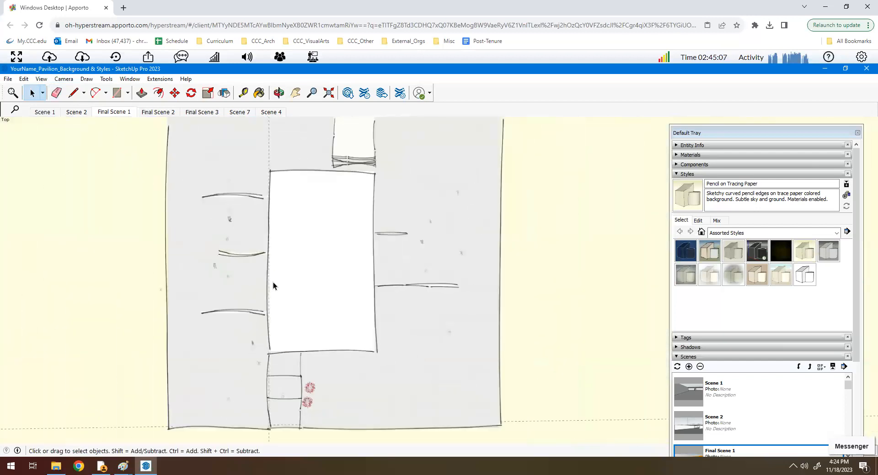
{"action": "scroll", "coordinate": [115, 273], "scroll_direction": "down", "scroll_amount": 2}
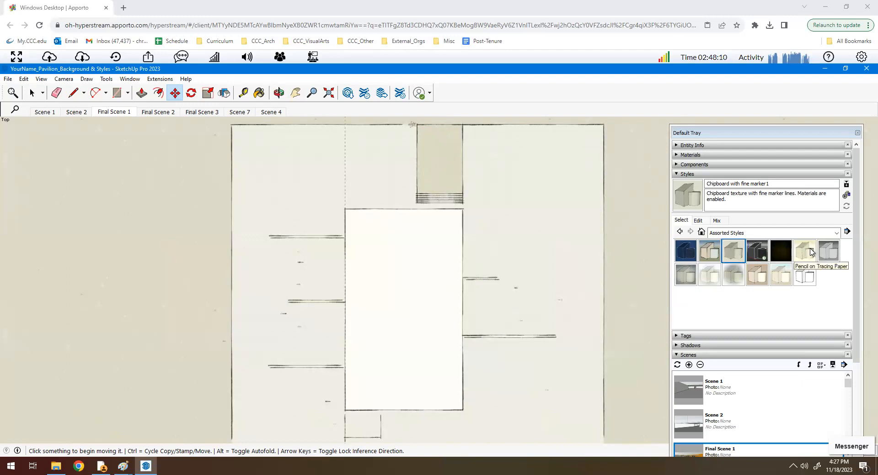
Try the Pencil on Tracing Paper style on the plan view, and reapply the Chipboard with fine marker style.
{"action": "left_click", "coordinate": [808, 251]}
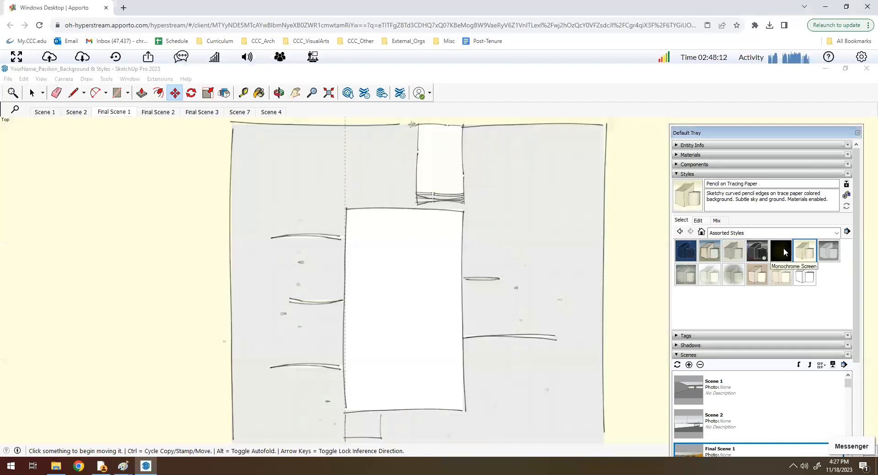
{"action": "left_click", "coordinate": [727, 255]}
{"action": "scroll", "coordinate": [362, 282], "scroll_direction": "down", "scroll_amount": 3}
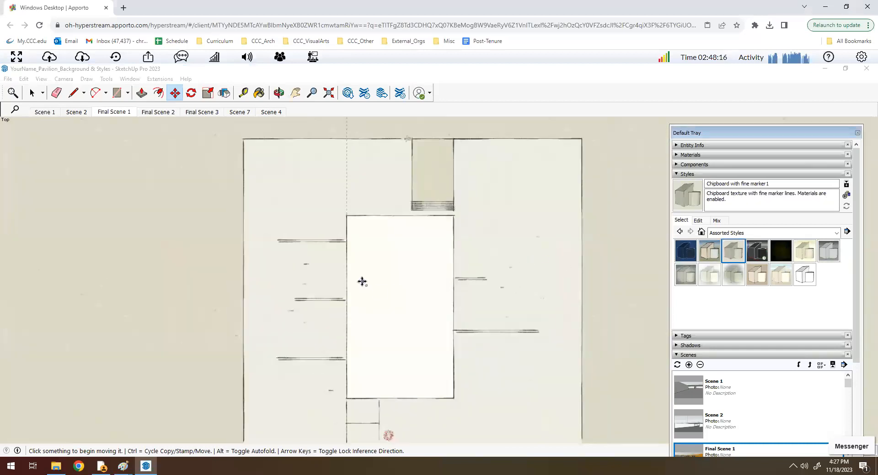
{"action": "scroll", "coordinate": [215, 310], "scroll_direction": "down", "scroll_amount": 1}
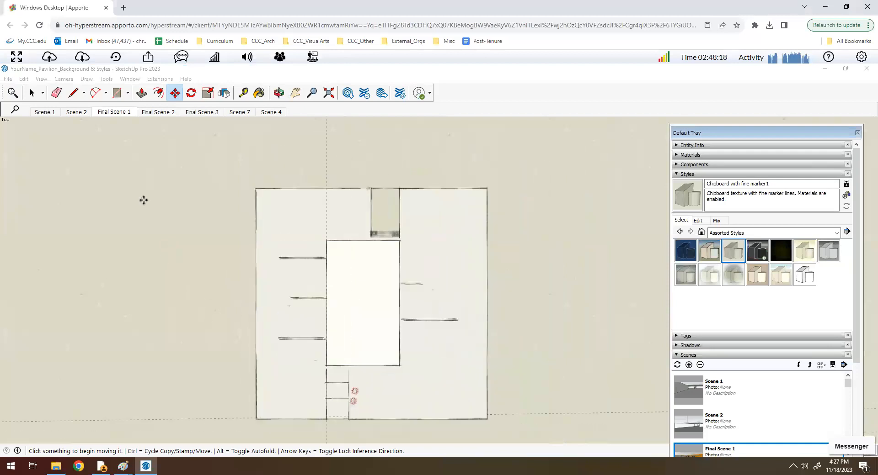
{"action": "left_click", "coordinate": [64, 79]}
{"action": "mouse_move", "coordinate": [96, 111]}
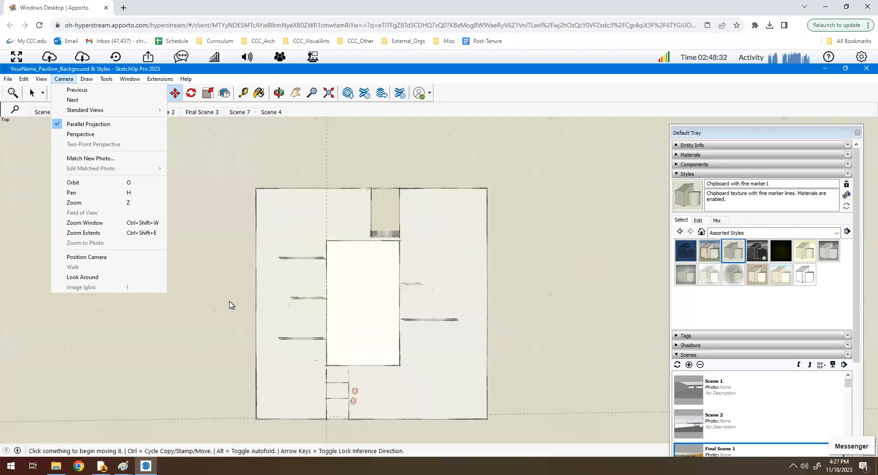
{"action": "mouse_move", "coordinate": [142, 112]}
{"action": "left_click", "coordinate": [251, 317]}
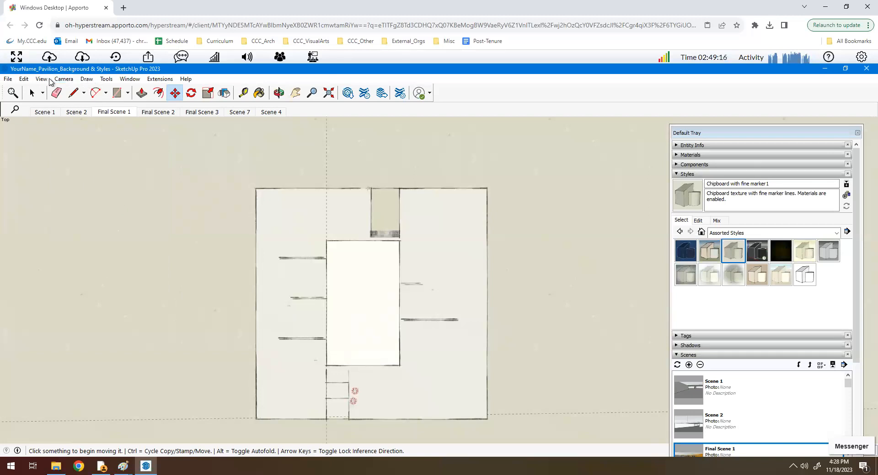
Show the pavilion in the standard Front view with its full elevation framed.
{"action": "left_click", "coordinate": [63, 79]}
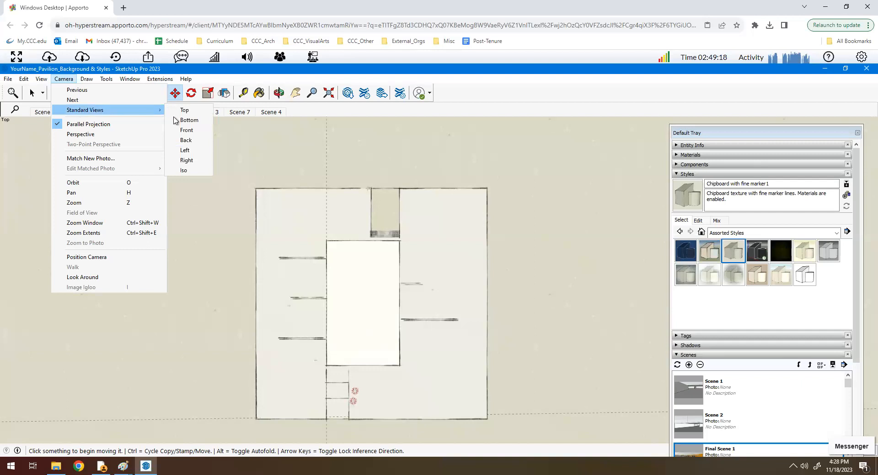
{"action": "left_click", "coordinate": [186, 130]}
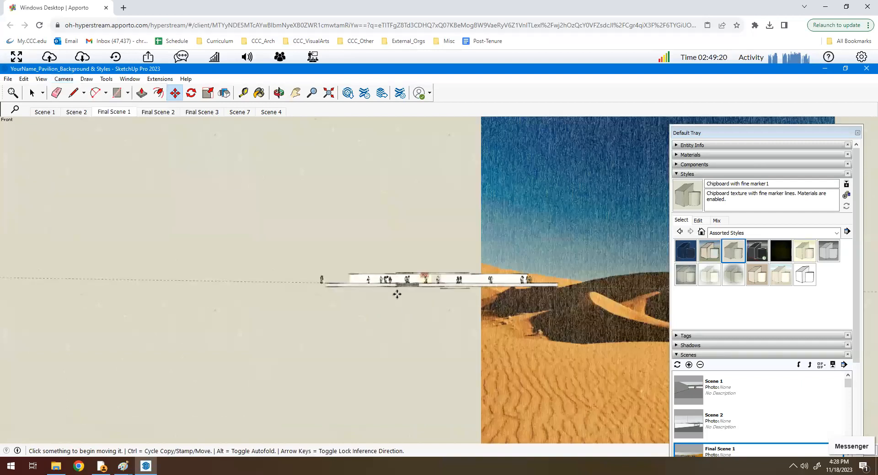
{"action": "scroll", "coordinate": [384, 306], "scroll_direction": "down", "scroll_amount": 2}
{"action": "right_click", "coordinate": [334, 323]}
{"action": "left_click", "coordinate": [235, 330]}
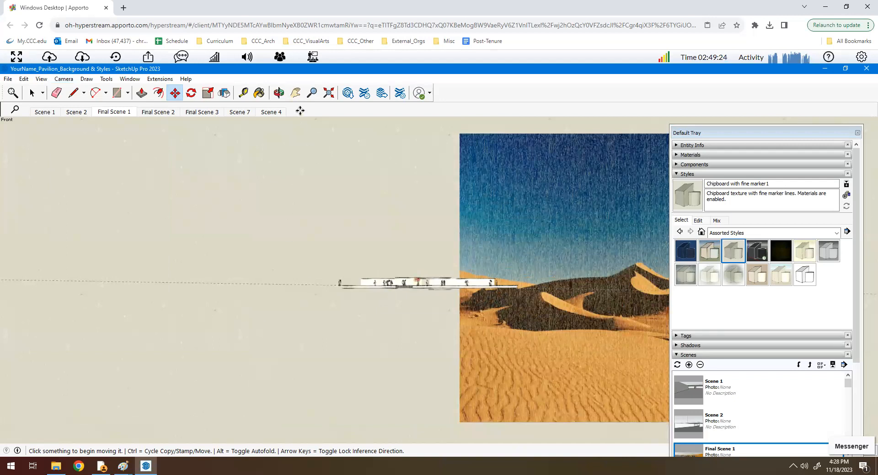
{"action": "left_click", "coordinate": [296, 94]}
{"action": "left_click_drag", "start_coordinate": [314, 222], "coordinate": [192, 227]}
{"action": "scroll", "coordinate": [194, 240], "scroll_direction": "up", "scroll_amount": 3}
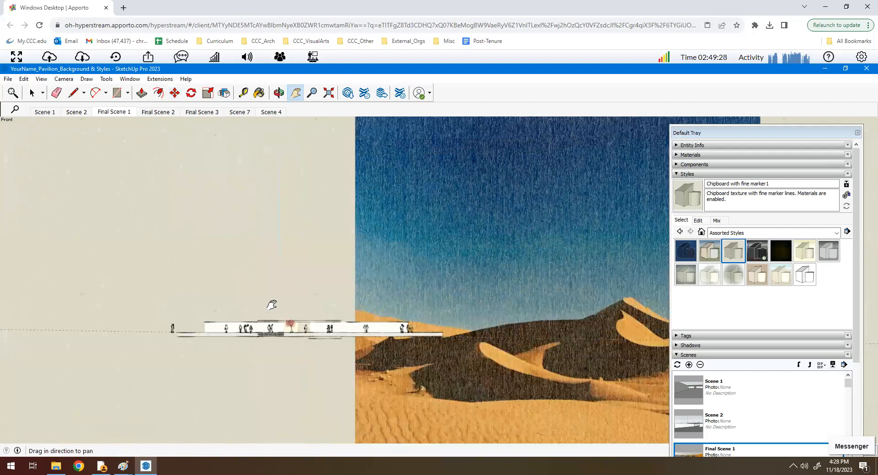
{"action": "scroll", "coordinate": [272, 305], "scroll_direction": "up", "scroll_amount": 2}
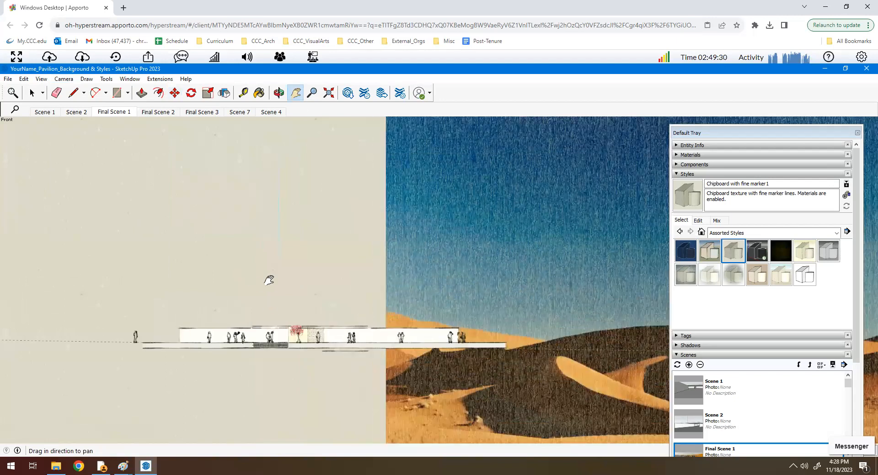
{"action": "scroll", "coordinate": [232, 347], "scroll_direction": "up", "scroll_amount": 1}
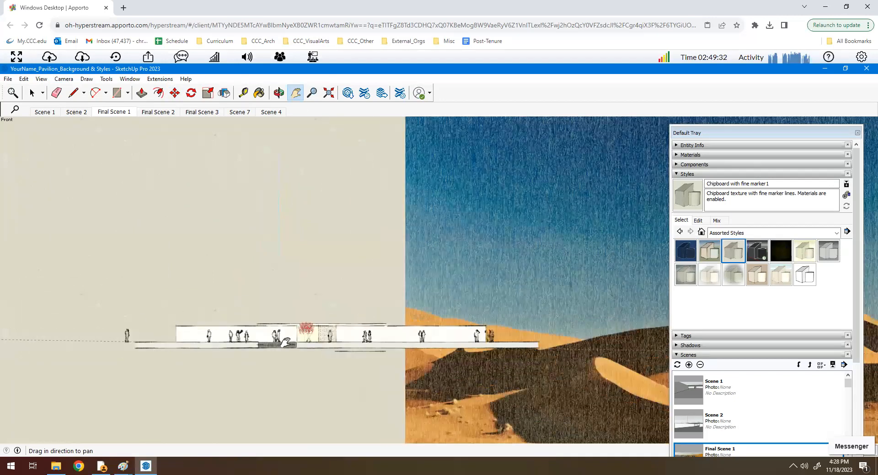
{"action": "scroll", "coordinate": [285, 343], "scroll_direction": "up", "scroll_amount": 1}
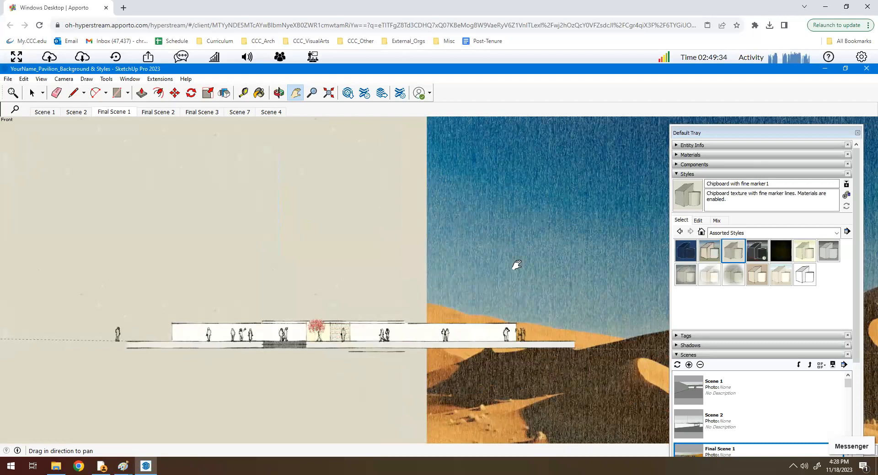
Hide the desert background image behind the front elevation.
{"action": "key", "text": "space"}
{"action": "left_click", "coordinate": [486, 249]}
{"action": "right_click", "coordinate": [486, 249]}
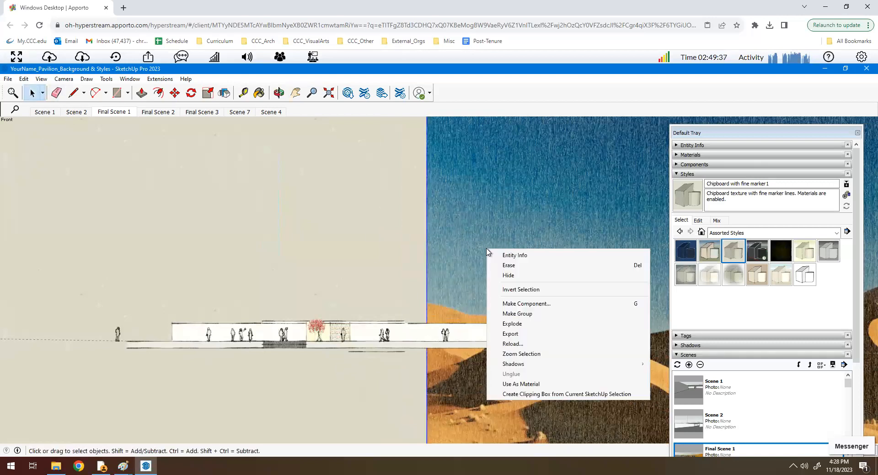
{"action": "left_click", "coordinate": [499, 278]}
Center the front elevation in the view and move the Default Tray up so its scene list is accessible.
{"action": "scroll", "coordinate": [322, 369], "scroll_direction": "up", "scroll_amount": 3}
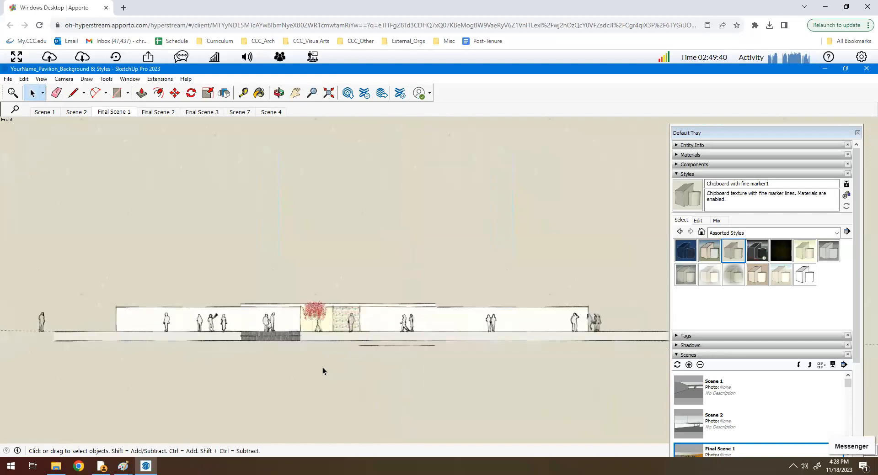
{"action": "left_click_drag", "start_coordinate": [758, 137], "coordinate": [783, 157]}
{"action": "scroll", "coordinate": [326, 272], "scroll_direction": "up", "scroll_amount": 1}
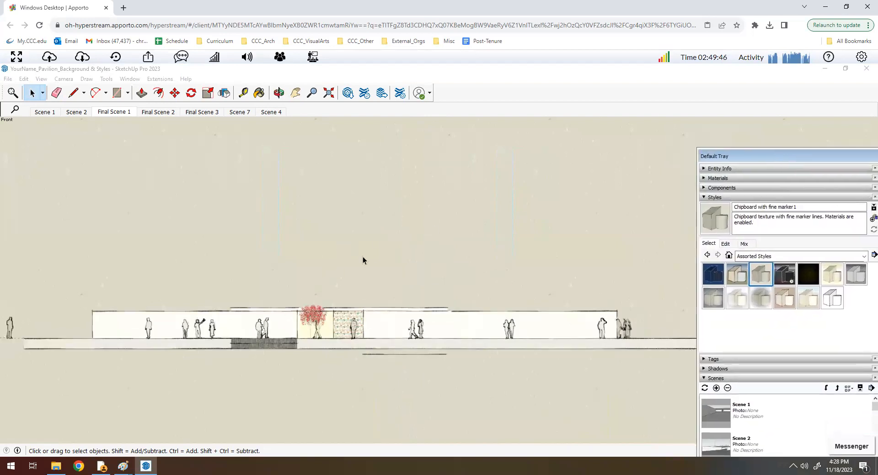
{"action": "left_click", "coordinate": [295, 93]}
{"action": "left_click_drag", "start_coordinate": [351, 248], "coordinate": [380, 201]}
{"action": "left_click_drag", "start_coordinate": [787, 157], "coordinate": [758, 95]}
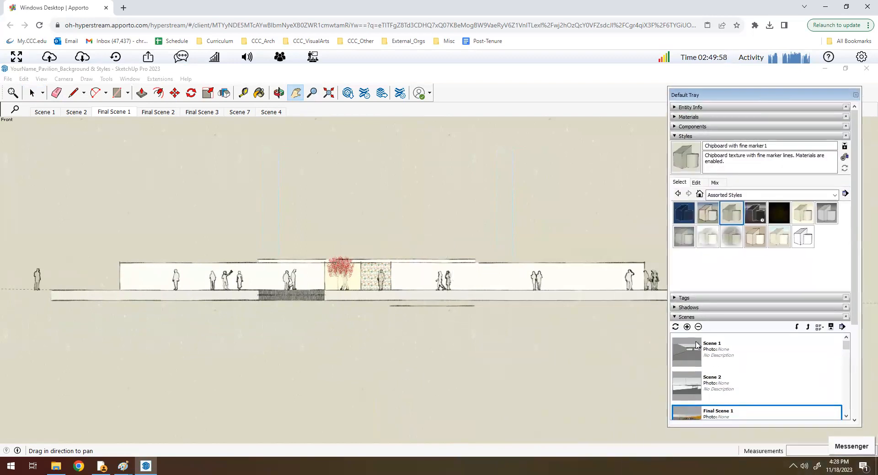
Add a scene from the current front view and locate its entry in the scene list.
{"action": "left_click", "coordinate": [687, 327]}
{"action": "left_click_drag", "start_coordinate": [847, 359], "coordinate": [846, 419]}
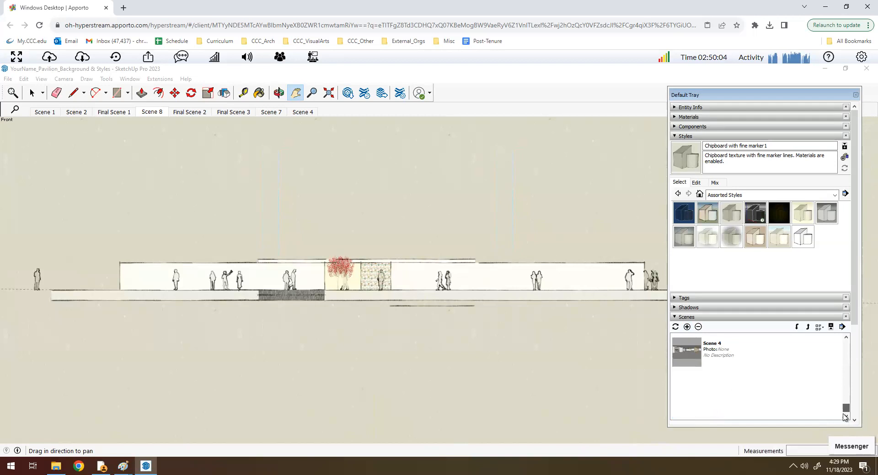
{"action": "scroll", "coordinate": [726, 389], "scroll_direction": "up", "scroll_amount": 3}
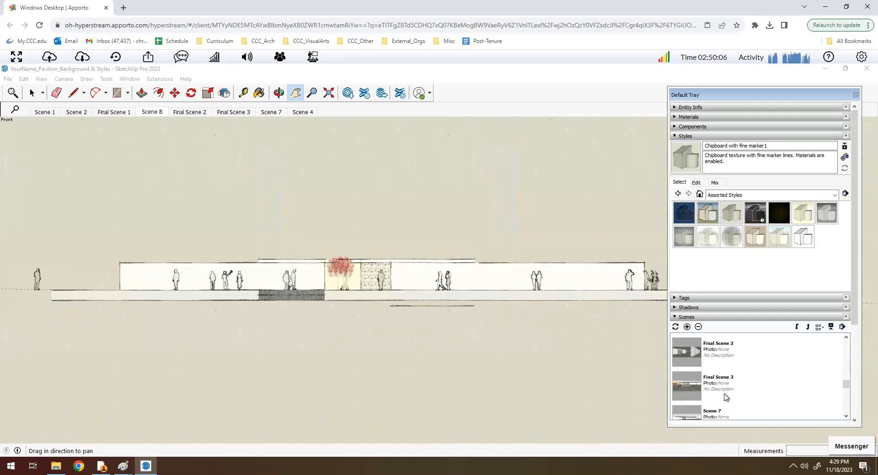
{"action": "scroll", "coordinate": [725, 396], "scroll_direction": "down", "scroll_amount": 3}
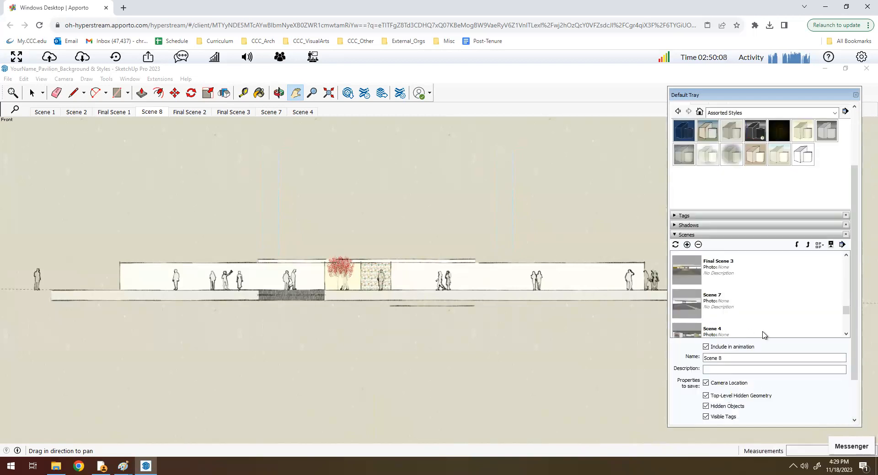
{"action": "scroll", "coordinate": [762, 335], "scroll_direction": "down", "scroll_amount": 1}
{"action": "left_click", "coordinate": [847, 307]}
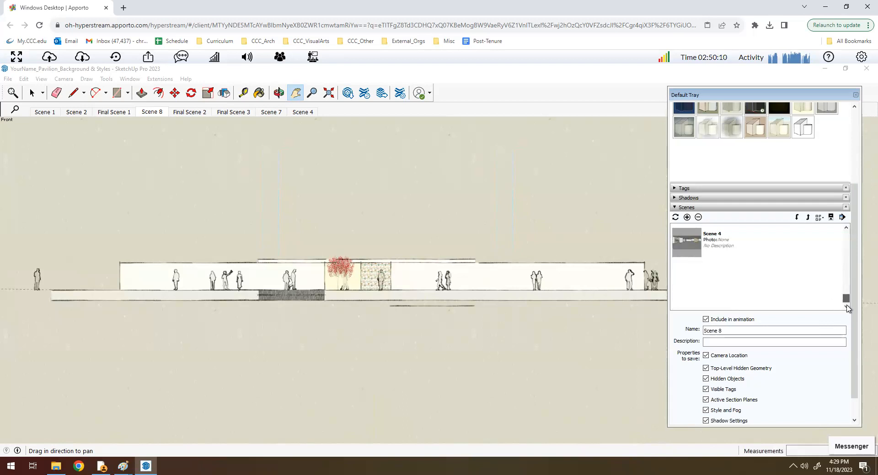
{"action": "left_click", "coordinate": [846, 255]}
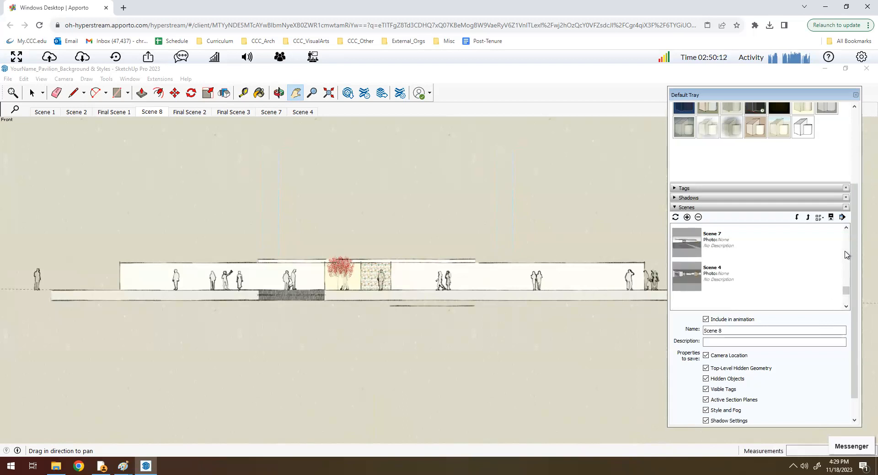
{"action": "left_click", "coordinate": [847, 254]}
{"action": "left_click", "coordinate": [847, 253]}
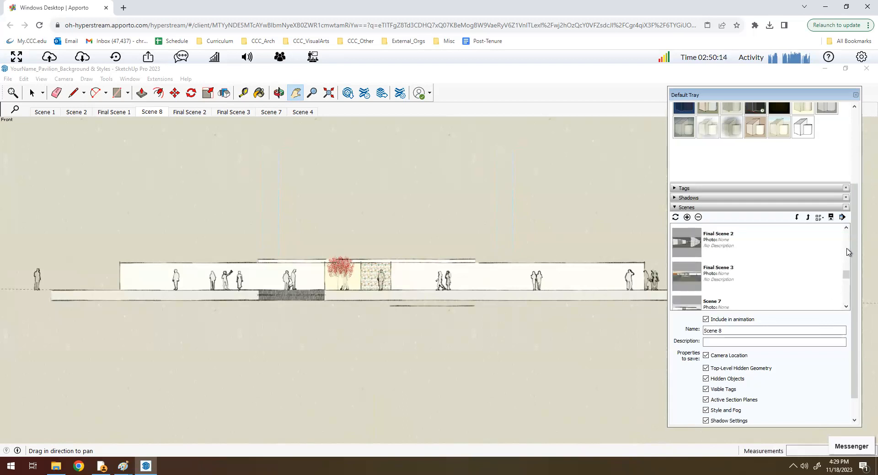
{"action": "left_click", "coordinate": [847, 249]}
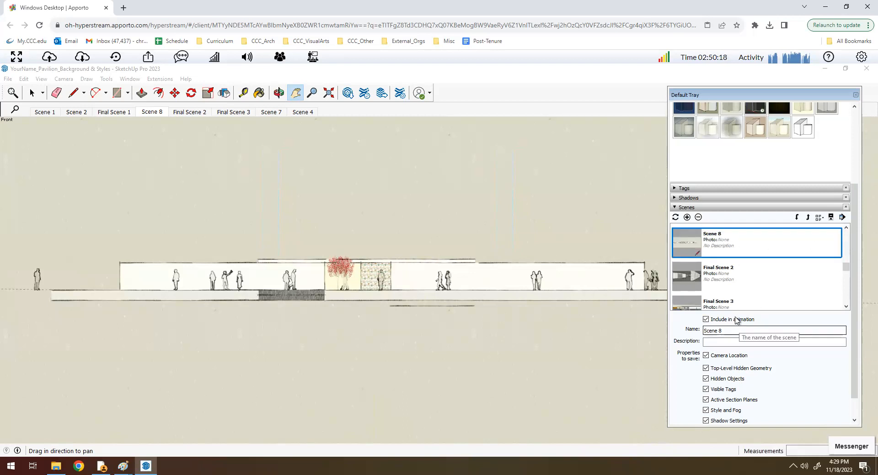
Rename the new front-view scene as South Elevation.
{"action": "triple_click", "coordinate": [716, 331]}
{"action": "key", "text": "BackSpace"}
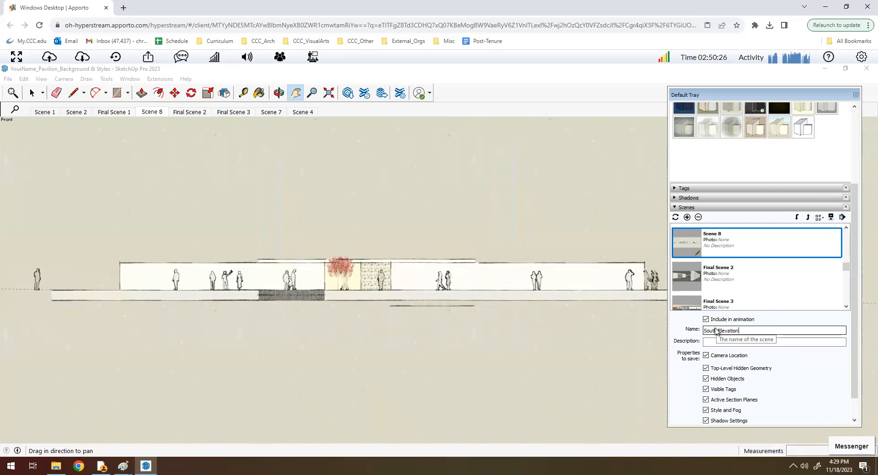
{"action": "left_click", "coordinate": [613, 350]}
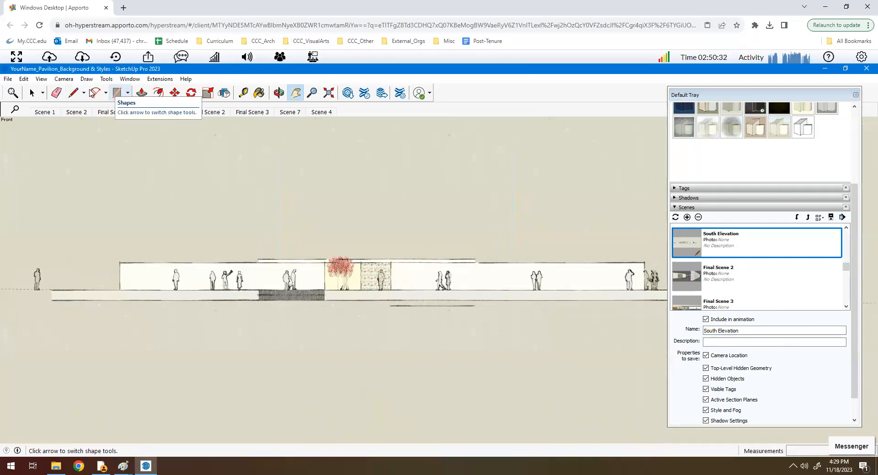
Switch the camera to the standard Right view of the pavilion.
{"action": "left_click", "coordinate": [64, 81]}
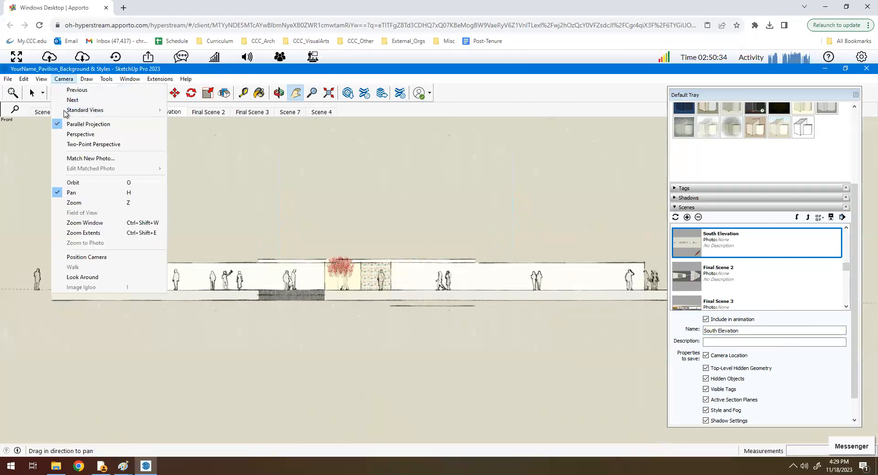
{"action": "mouse_move", "coordinate": [69, 110]}
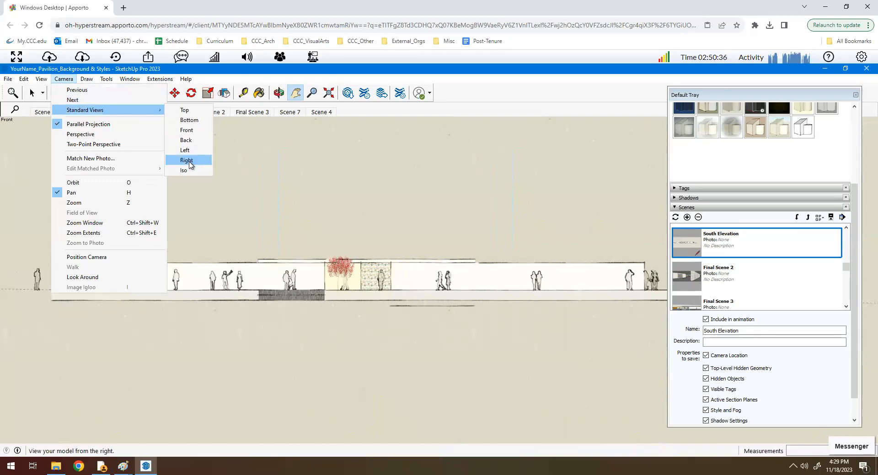
{"action": "left_click", "coordinate": [186, 160]}
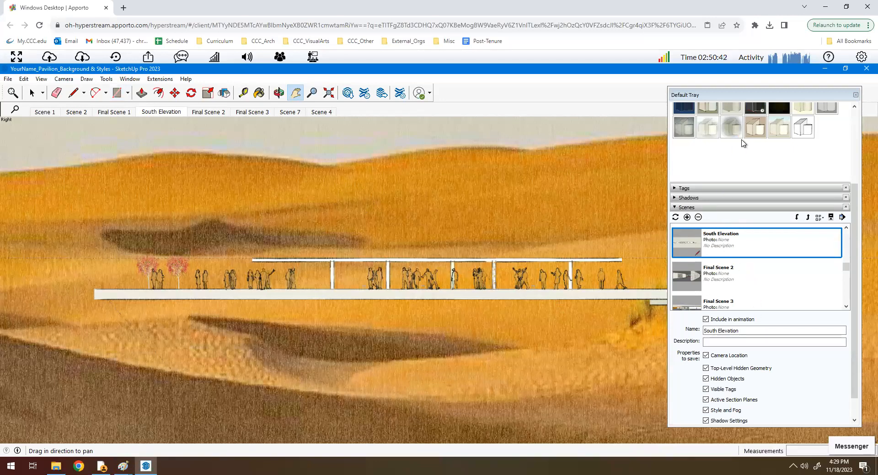
Apply the Chipboard with fine marker style to the right view and hide the desert background image.
{"action": "left_click", "coordinate": [854, 114]}
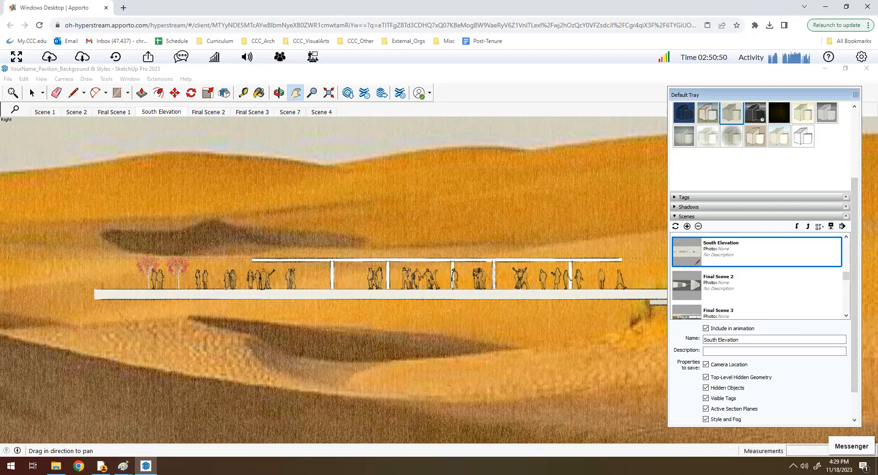
{"action": "left_click", "coordinate": [41, 98]}
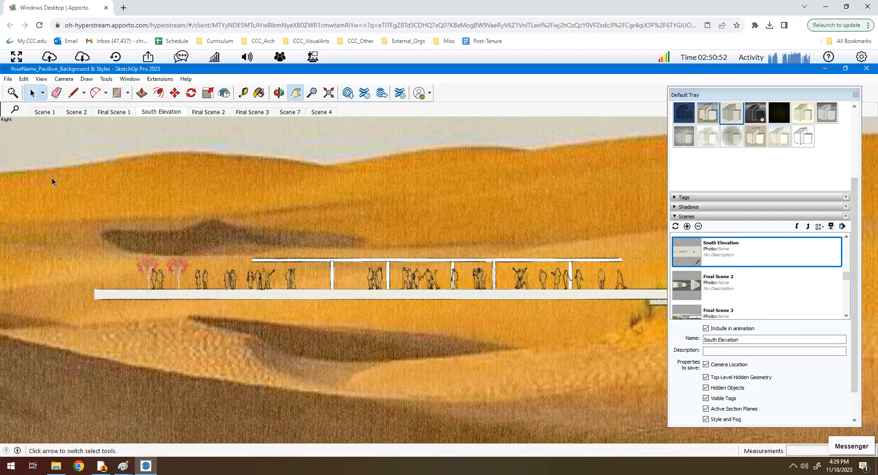
{"action": "right_click", "coordinate": [55, 213]}
{"action": "left_click", "coordinate": [77, 237]}
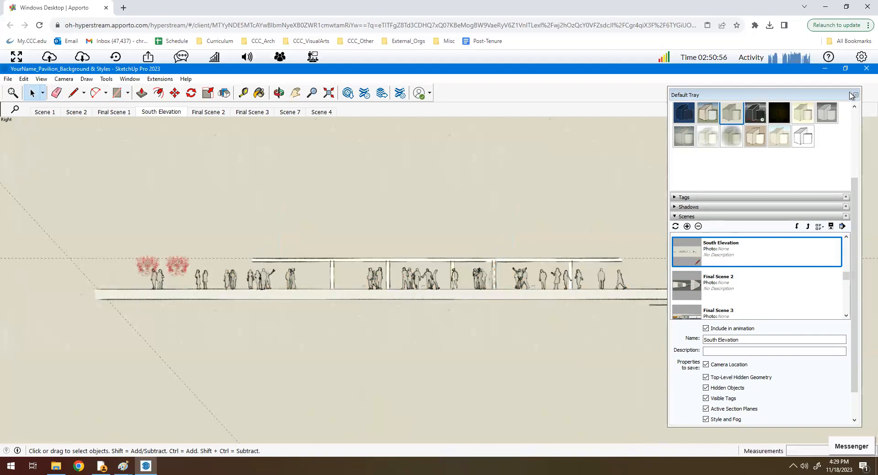
Add a scene from the current right view and name it East Elevation.
{"action": "mouse_move", "coordinate": [786, 98]}
{"action": "left_mouse_down"}
{"action": "mouse_move", "coordinate": [866, 102]}
{"action": "mouse_move", "coordinate": [843, 96]}
{"action": "left_mouse_up"}
{"action": "mouse_move", "coordinate": [794, 83]}
{"action": "left_mouse_down"}
{"action": "mouse_move", "coordinate": [492, 146]}
{"action": "mouse_move", "coordinate": [115, 156]}
{"action": "mouse_move", "coordinate": [544, 183]}
{"action": "mouse_move", "coordinate": [668, 155]}
{"action": "mouse_move", "coordinate": [737, 132]}
{"action": "mouse_move", "coordinate": [756, 110]}
{"action": "left_mouse_up"}
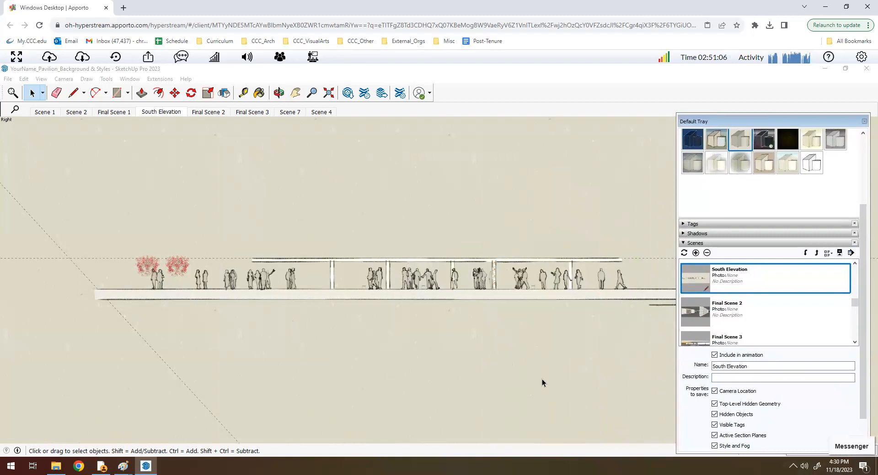
{"action": "left_click", "coordinate": [695, 253]}
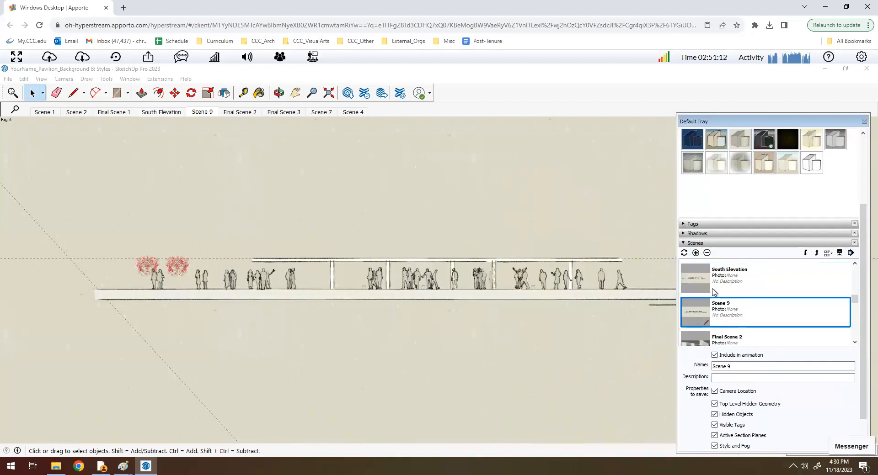
{"action": "left_click", "coordinate": [730, 367]}
{"action": "key", "text": "BackSpace"}
{"action": "key", "text": "BackSpace"}
{"action": "key", "text": "BackSpace"}
{"action": "key", "text": "BackSpace"}
{"action": "key", "text": "BackSpace"}
{"action": "key", "text": "BackSpace"}
{"action": "key", "text": "BackSpace"}
{"action": "type", "text": "East Elevation"}
{"action": "left_click", "coordinate": [652, 379]}
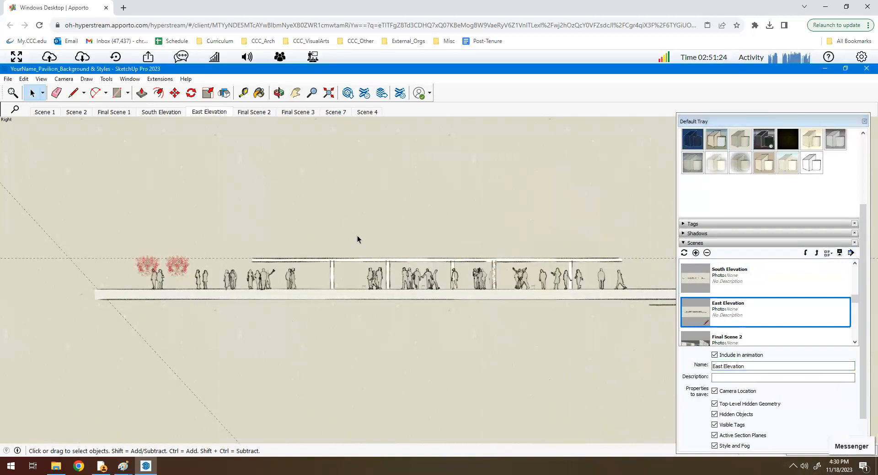
Create a scene named North Elevation from the standard Back view of the pavilion.
{"action": "left_click", "coordinate": [63, 78]}
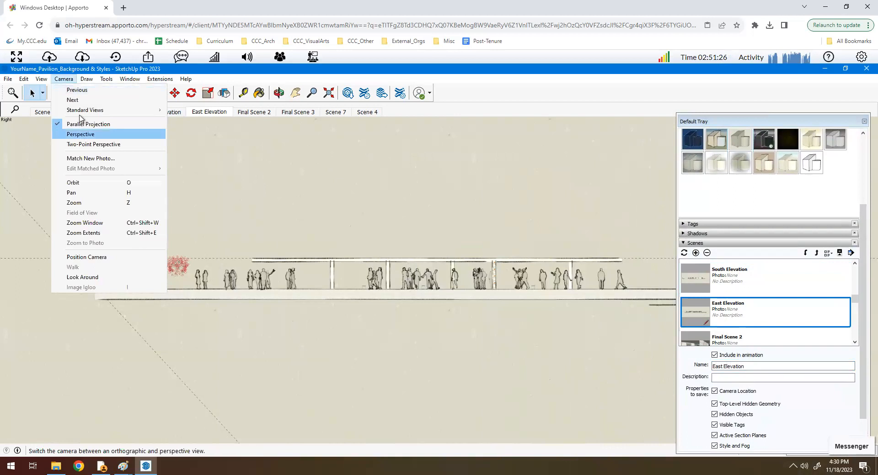
{"action": "mouse_move", "coordinate": [101, 111]}
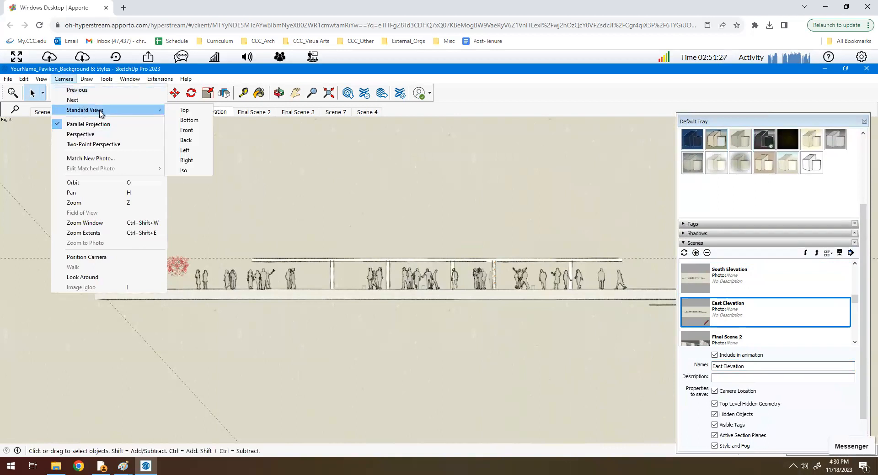
{"action": "left_click", "coordinate": [186, 145]}
{"action": "left_click_drag", "start_coordinate": [823, 121], "coordinate": [719, 162]}
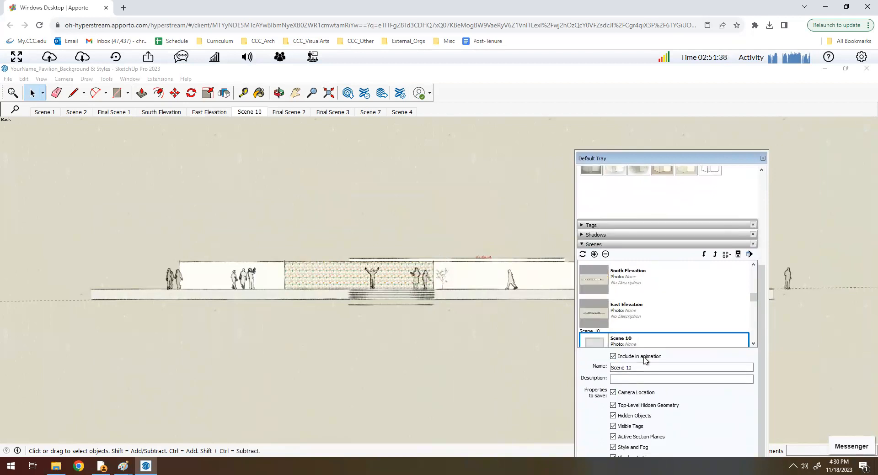
{"action": "left_click", "coordinate": [635, 369]}
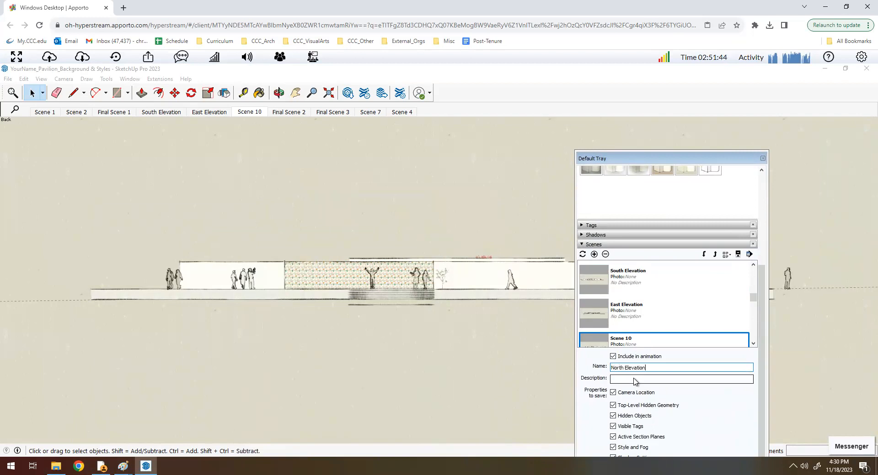
{"action": "left_click", "coordinate": [589, 367]}
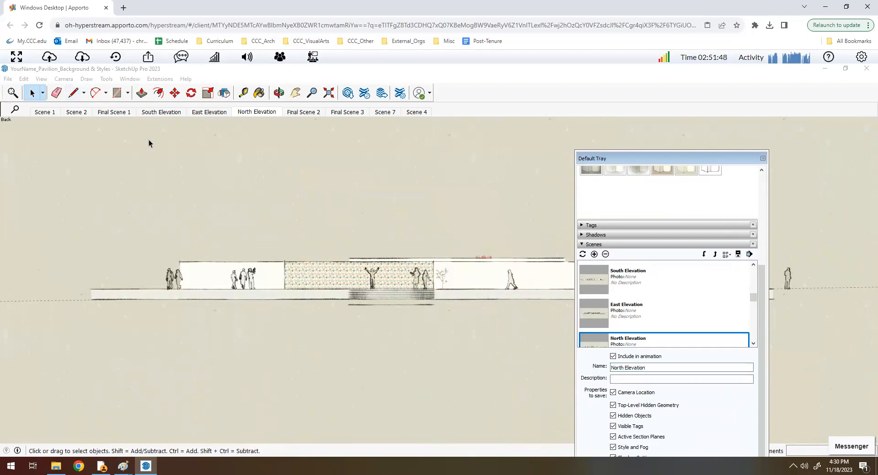
Create a scene named West Elevation from the standard Left view of the pavilion.
{"action": "left_click", "coordinate": [64, 81]}
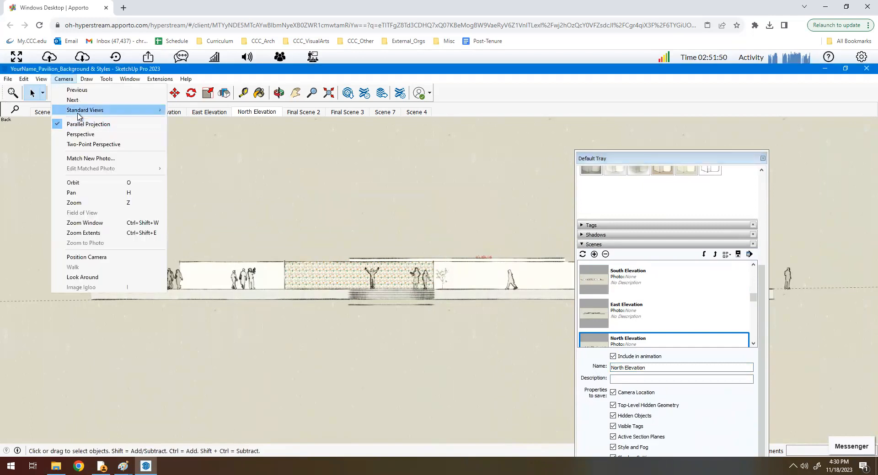
{"action": "mouse_move", "coordinate": [81, 111]}
{"action": "left_click", "coordinate": [184, 151]}
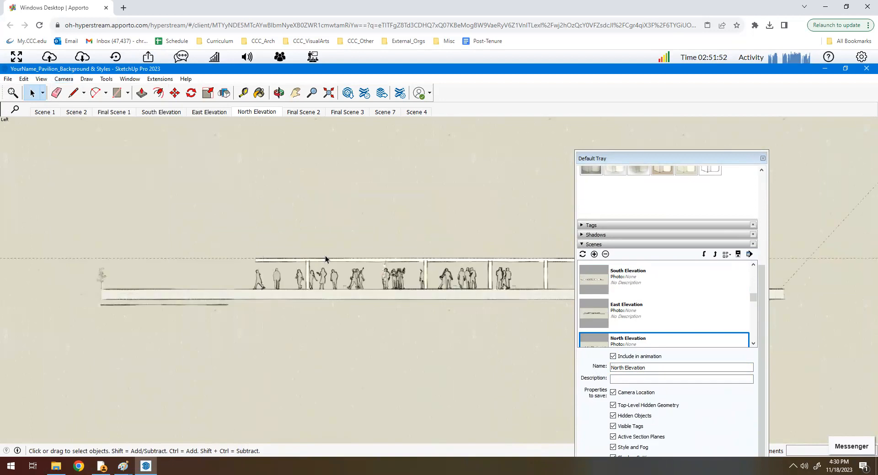
{"action": "left_click_drag", "start_coordinate": [696, 163], "coordinate": [636, 163]}
{"action": "left_click", "coordinate": [385, 174]}
{"action": "left_click", "coordinate": [520, 255]}
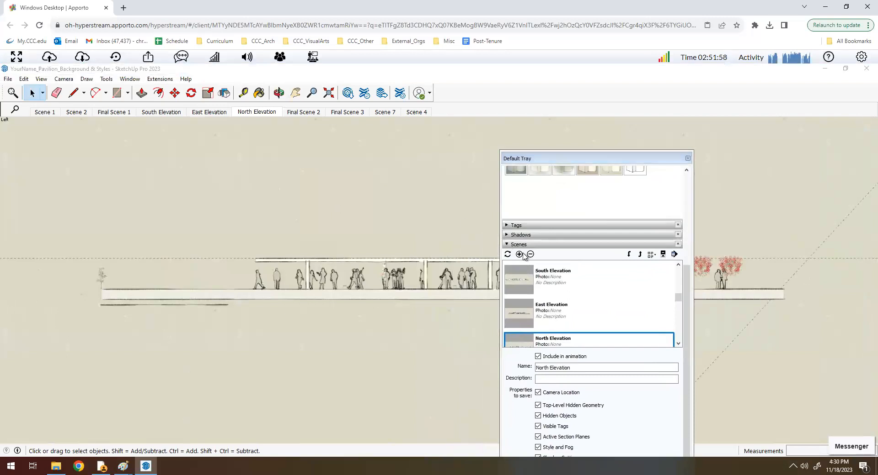
{"action": "left_click", "coordinate": [556, 371]}
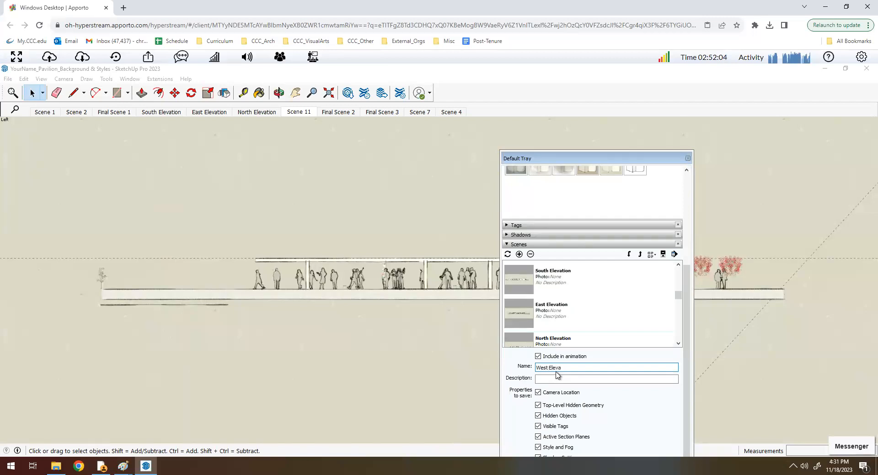
{"action": "left_click", "coordinate": [341, 185]}
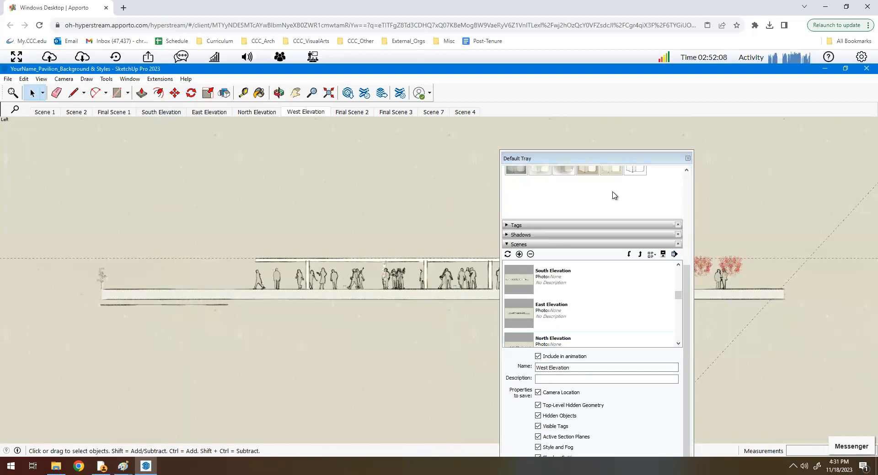
Reapply the chipboard marker style, and unlock and delete the small faint plant component at the platform's end opposite the red trees.
{"action": "left_click", "coordinate": [685, 184]}
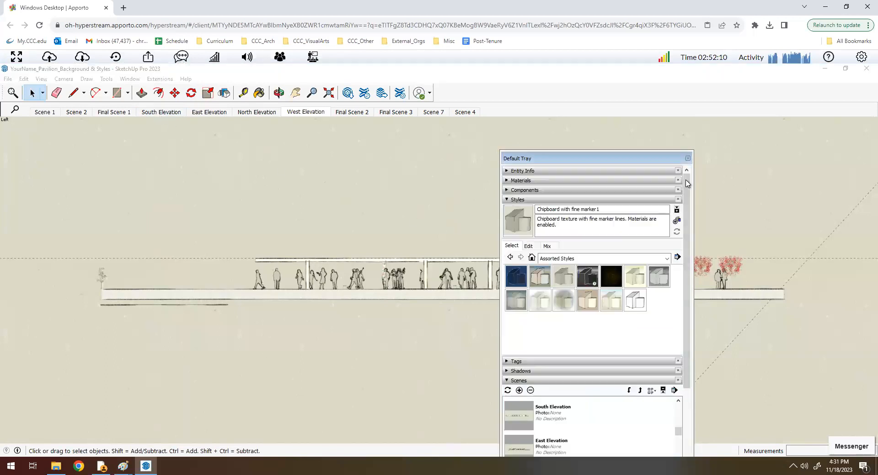
{"action": "left_click", "coordinate": [562, 280]}
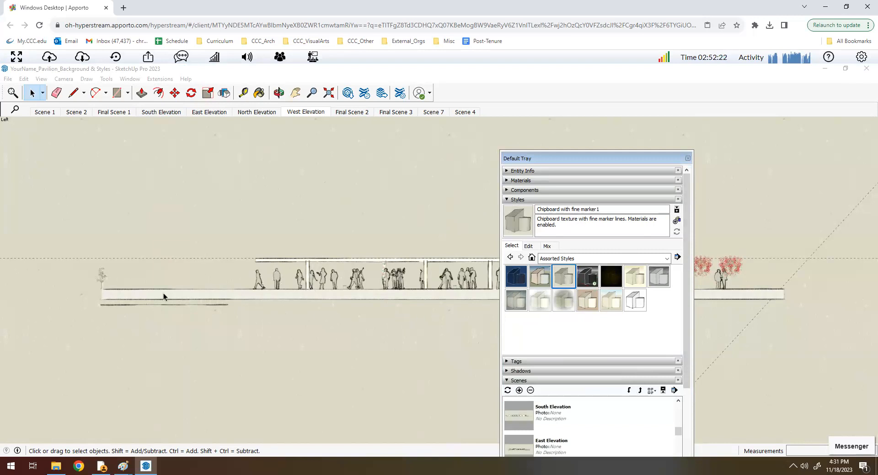
{"action": "left_click", "coordinate": [104, 282]}
{"action": "left_click", "coordinate": [99, 278]}
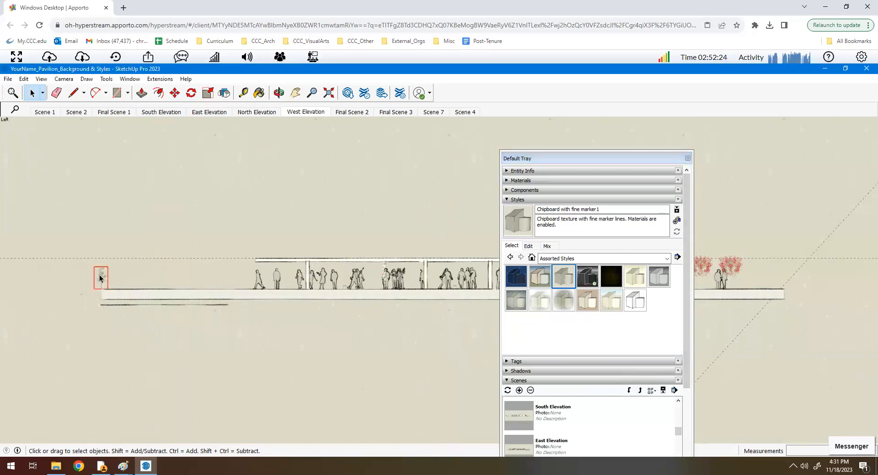
{"action": "right_click", "coordinate": [99, 278]}
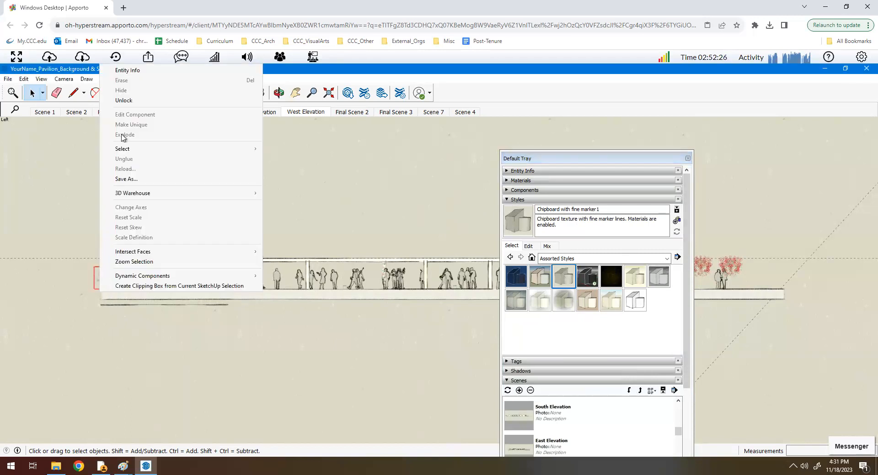
{"action": "left_click", "coordinate": [121, 101]}
{"action": "key", "text": "Delete"}
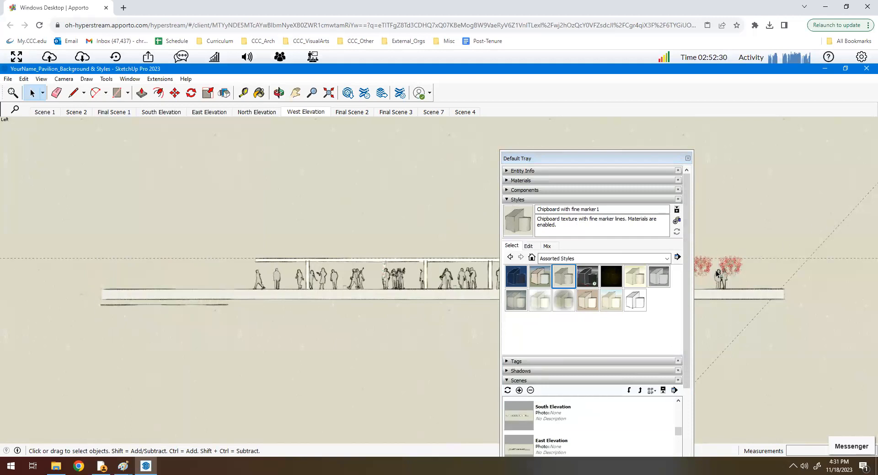
Review the South, East, North and West Elevation scenes in turn, with the Default Tray moved aside.
{"action": "mouse_move", "coordinate": [675, 159]}
{"action": "left_mouse_down"}
{"action": "mouse_move", "coordinate": [593, 168]}
{"action": "mouse_move", "coordinate": [544, 152]}
{"action": "mouse_move", "coordinate": [580, 130]}
{"action": "left_mouse_up"}
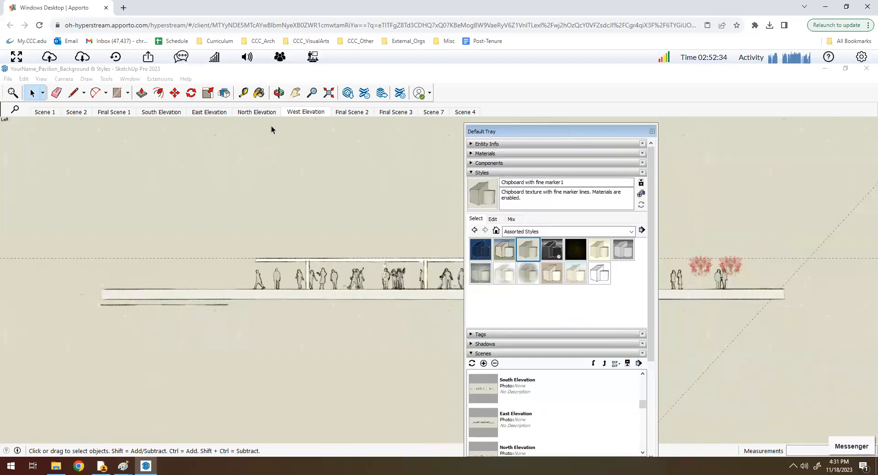
{"action": "left_click", "coordinate": [147, 115]}
{"action": "left_click", "coordinate": [148, 115]}
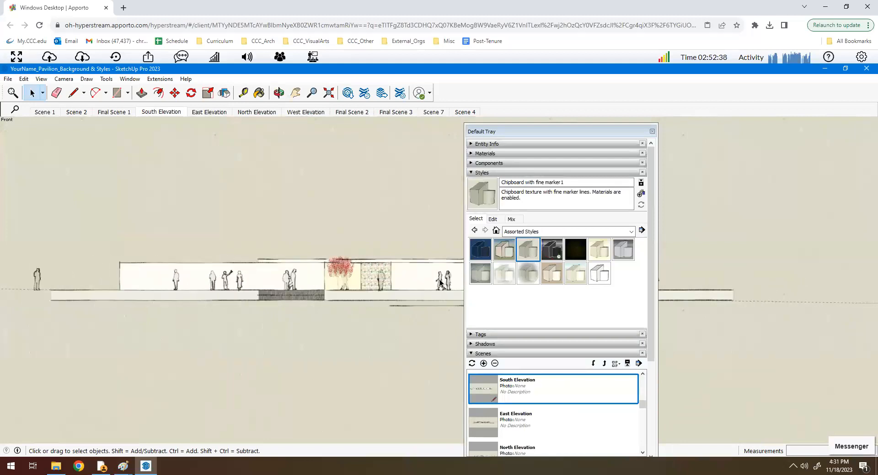
{"action": "left_click", "coordinate": [204, 114]}
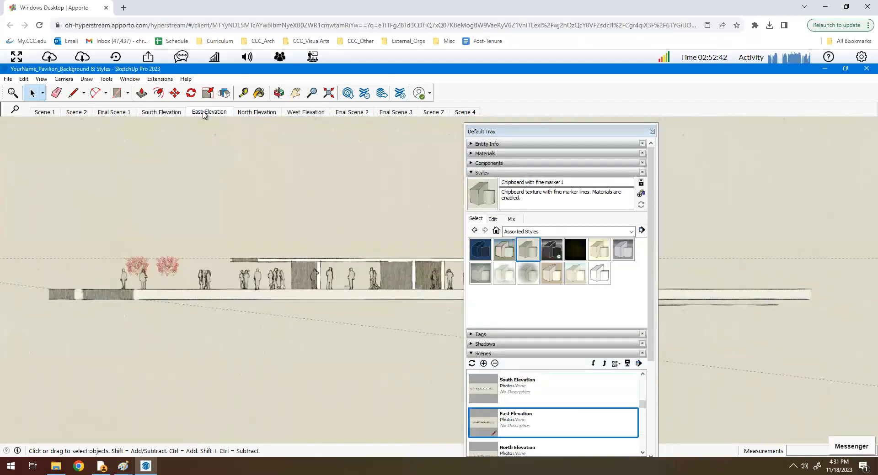
{"action": "left_click", "coordinate": [245, 114]}
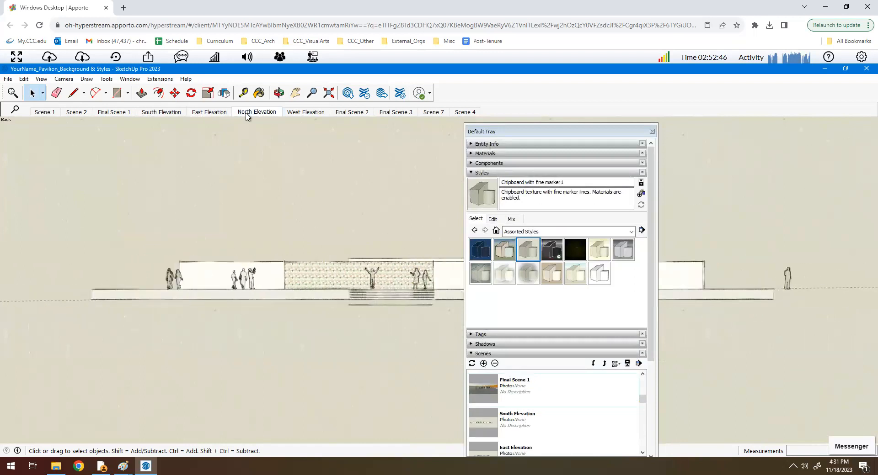
{"action": "left_click", "coordinate": [297, 114]}
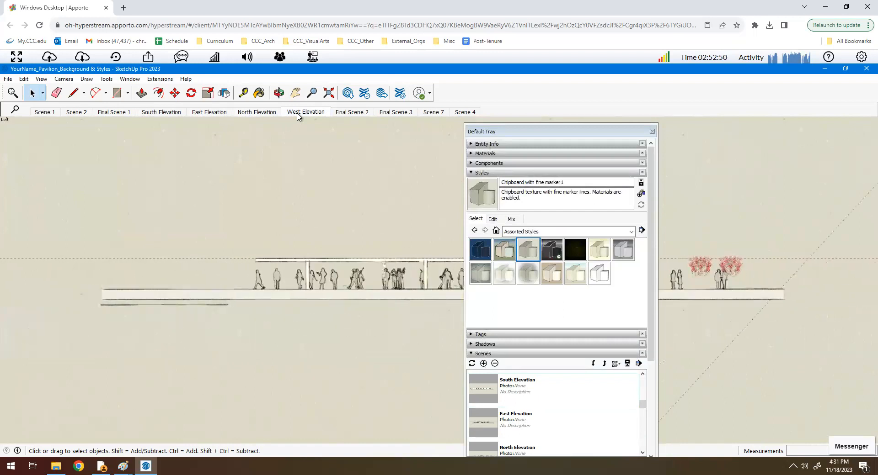
Switch the camera to the standard Top view and fit the whole pavilion plan in view beside the Default Tray.
{"action": "left_click", "coordinate": [64, 79]}
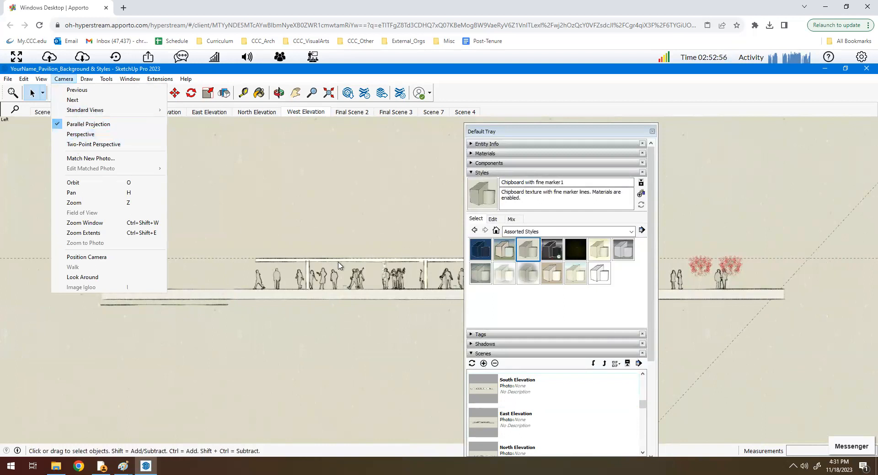
{"action": "left_click", "coordinate": [360, 212]}
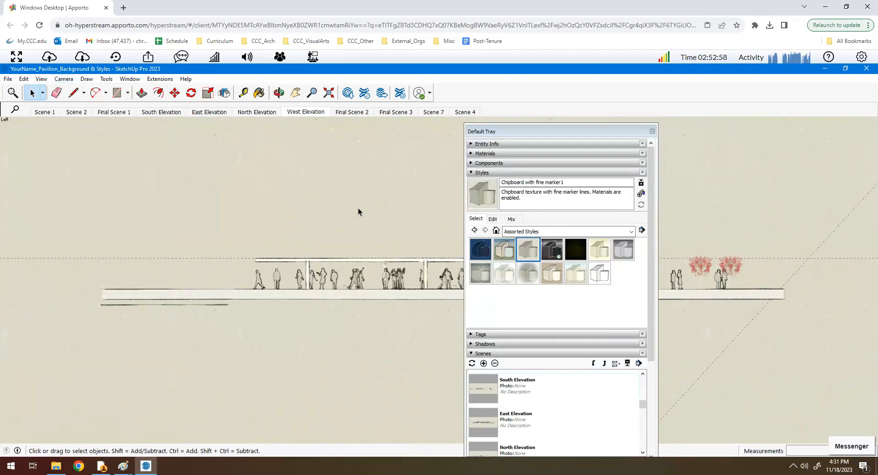
{"action": "left_click", "coordinate": [67, 80]}
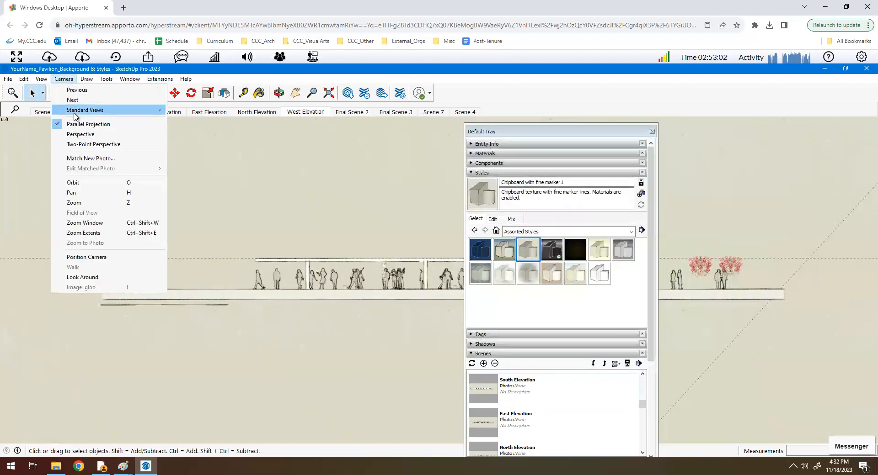
{"action": "mouse_move", "coordinate": [75, 114]}
{"action": "left_click", "coordinate": [184, 111]}
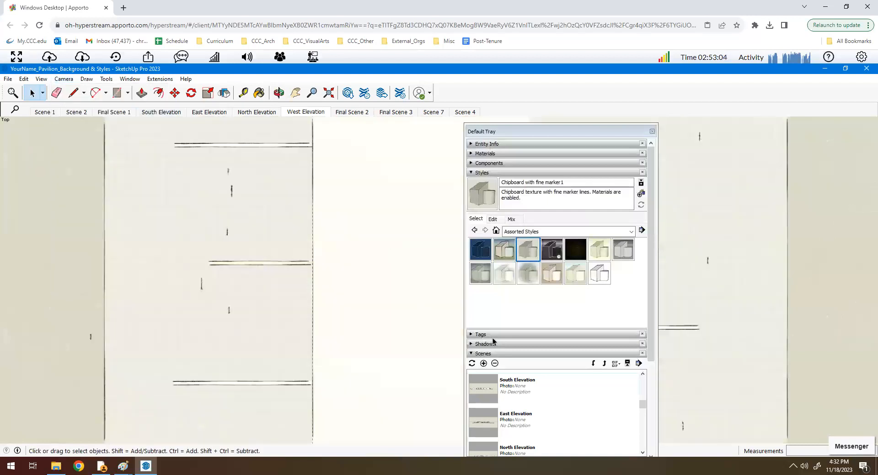
{"action": "left_click_drag", "start_coordinate": [501, 135], "coordinate": [875, 161]}
{"action": "scroll", "coordinate": [466, 227], "scroll_direction": "up", "scroll_amount": 4}
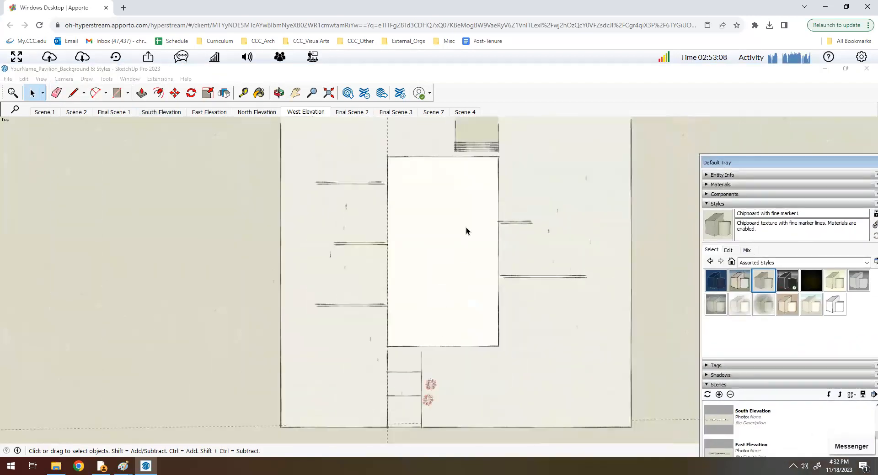
{"action": "scroll", "coordinate": [465, 226], "scroll_direction": "down", "scroll_amount": 2}
{"action": "scroll", "coordinate": [452, 293], "scroll_direction": "down", "scroll_amount": 2}
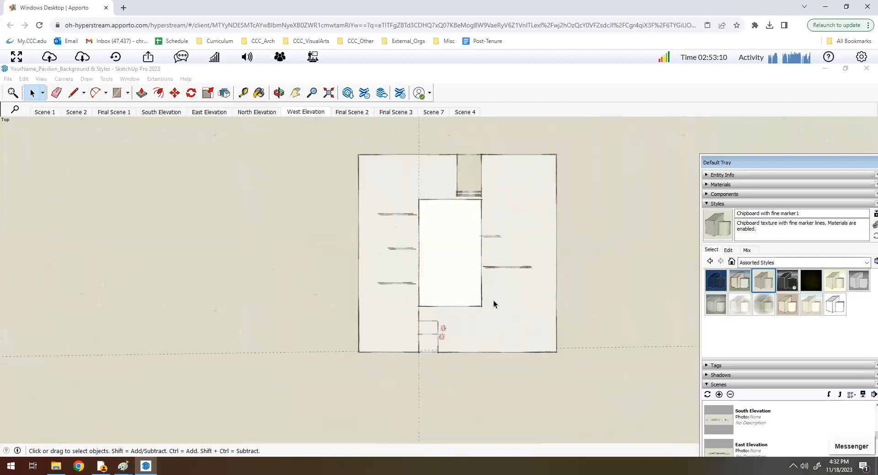
{"action": "scroll", "coordinate": [527, 237], "scroll_direction": "up", "scroll_amount": 2}
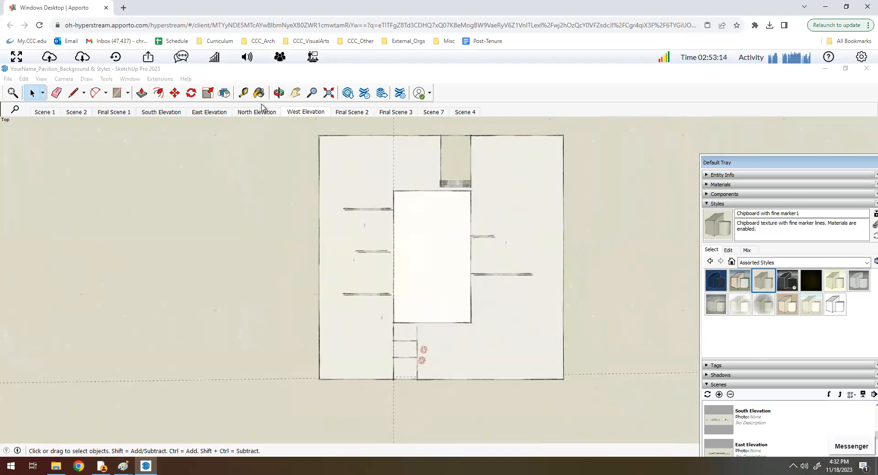
Center the top view of the pavilion and save it as a scene named Roof Plan.
{"action": "right_click", "coordinate": [269, 208]}
{"action": "left_click", "coordinate": [246, 219]}
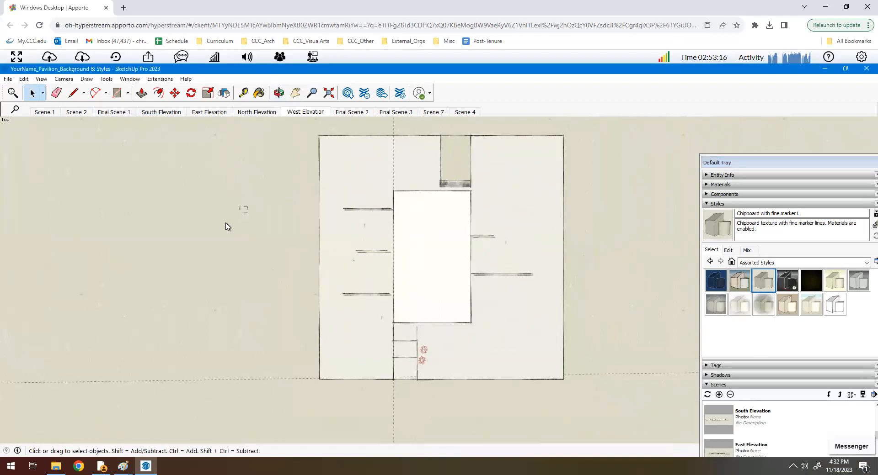
{"action": "left_click", "coordinate": [295, 93]}
{"action": "left_click_drag", "start_coordinate": [278, 198], "coordinate": [272, 227]}
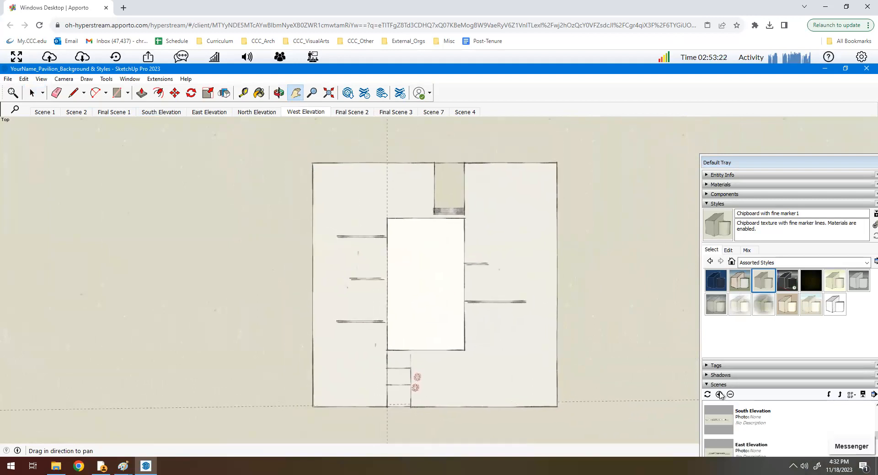
{"action": "left_click", "coordinate": [719, 395]}
{"action": "scroll", "coordinate": [734, 392], "scroll_direction": "down", "scroll_amount": 5}
{"action": "left_click", "coordinate": [758, 372]}
{"action": "type", "text": "Roof Plan"}
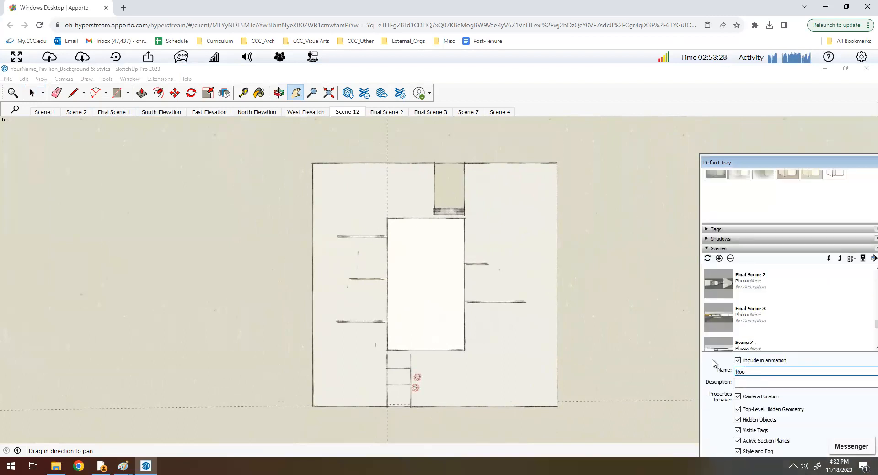
{"action": "left_click", "coordinate": [634, 307]}
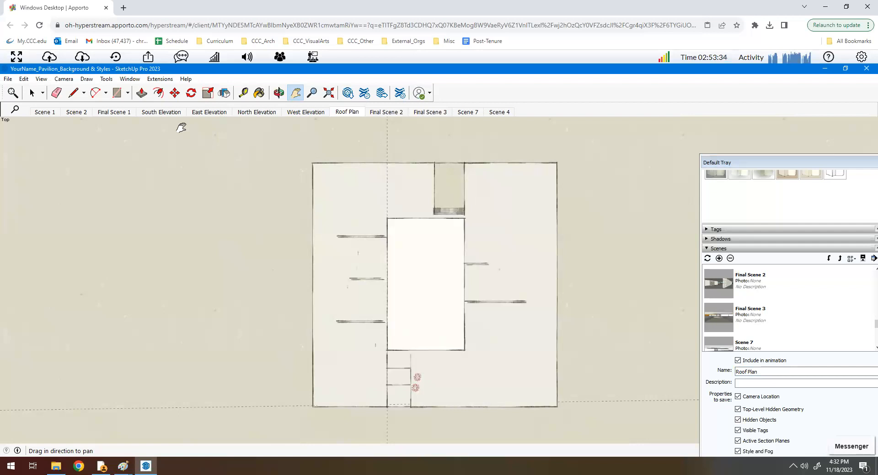
Start exporting the Roof Plan view as a 2D graphic.
{"action": "left_click", "coordinate": [8, 78]}
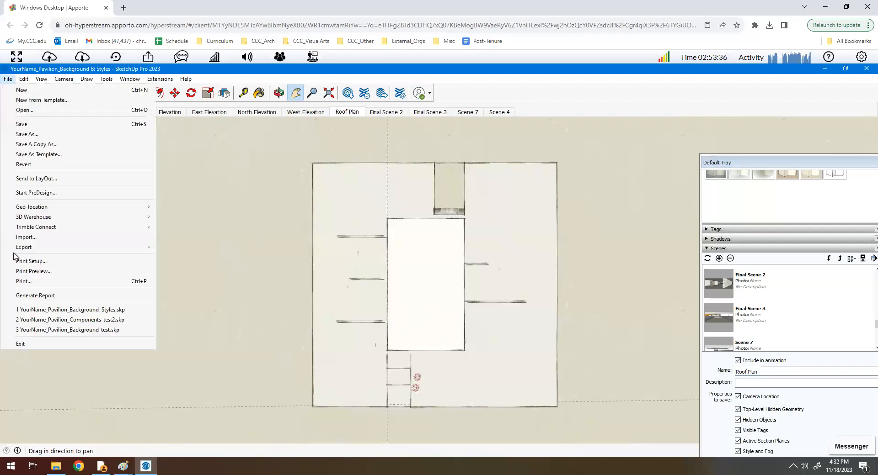
{"action": "mouse_move", "coordinate": [29, 248]}
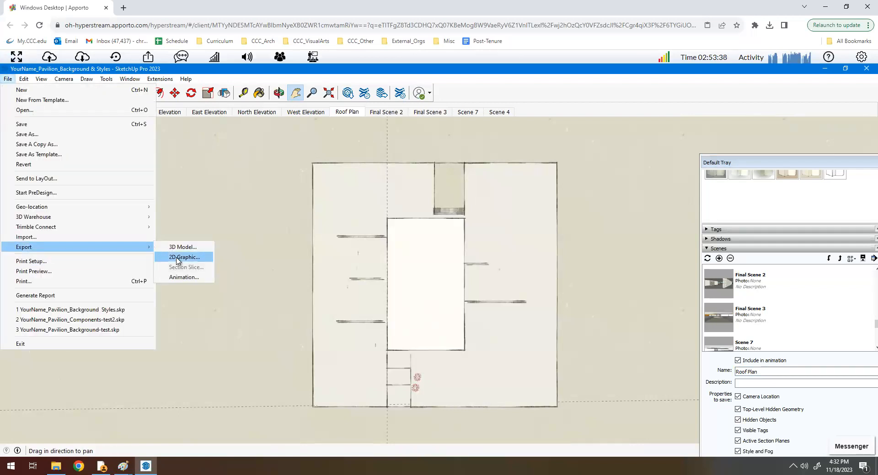